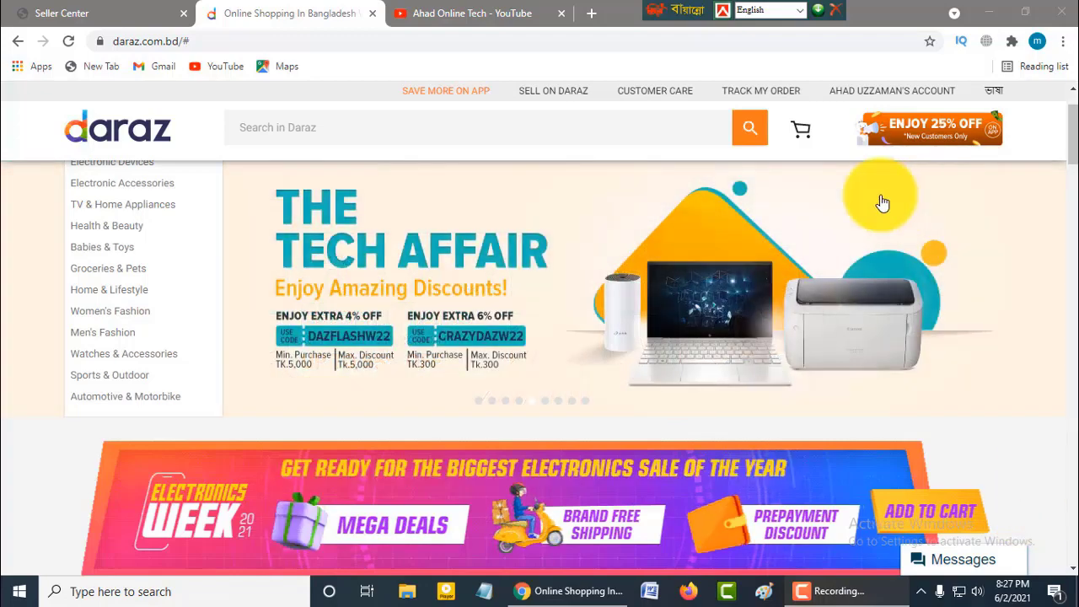
View the YouTube channel's uploaded videos, and look through the Flash Sale and DarazMall sections of the Daraz homepage.
{"action": "left_click", "coordinate": [473, 13]}
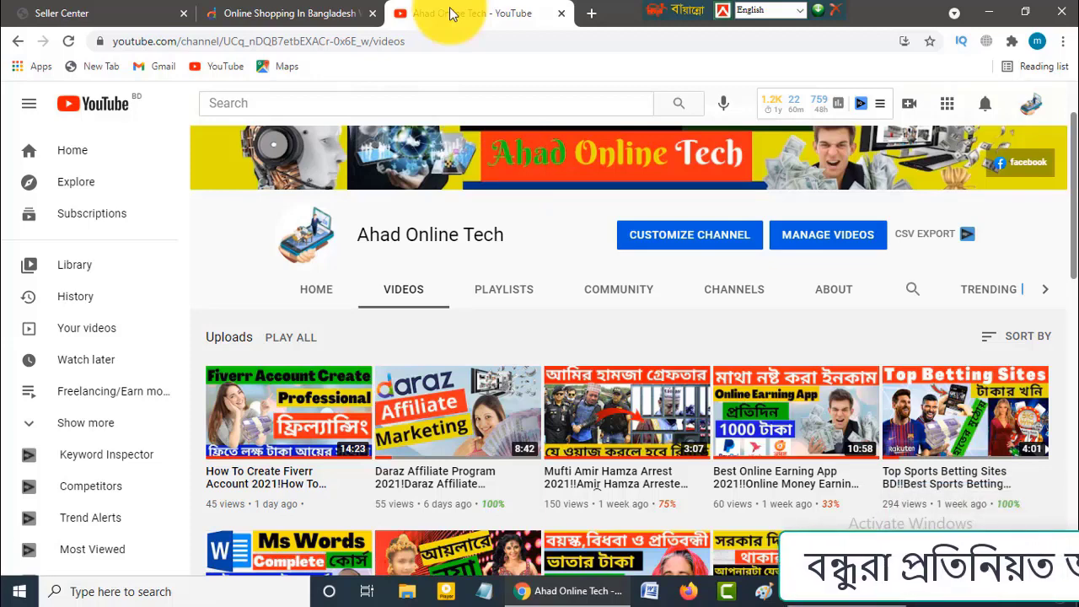
{"action": "left_click", "coordinate": [305, 13]}
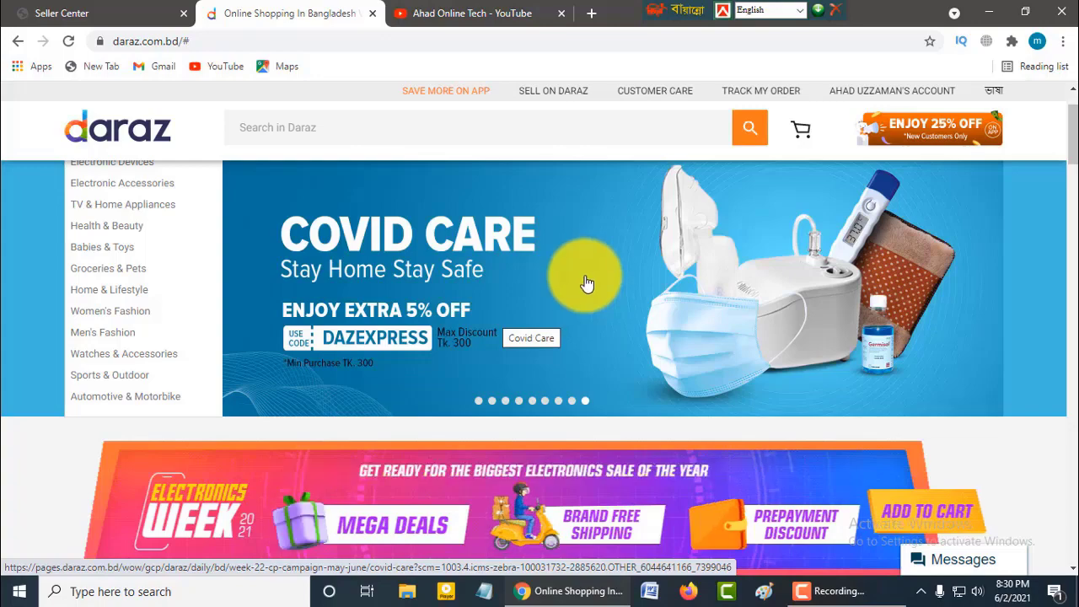
{"action": "scroll", "coordinate": [599, 309], "scroll_direction": "down", "scroll_amount": 1}
{"action": "scroll", "coordinate": [598, 311], "scroll_direction": "down", "scroll_amount": 7}
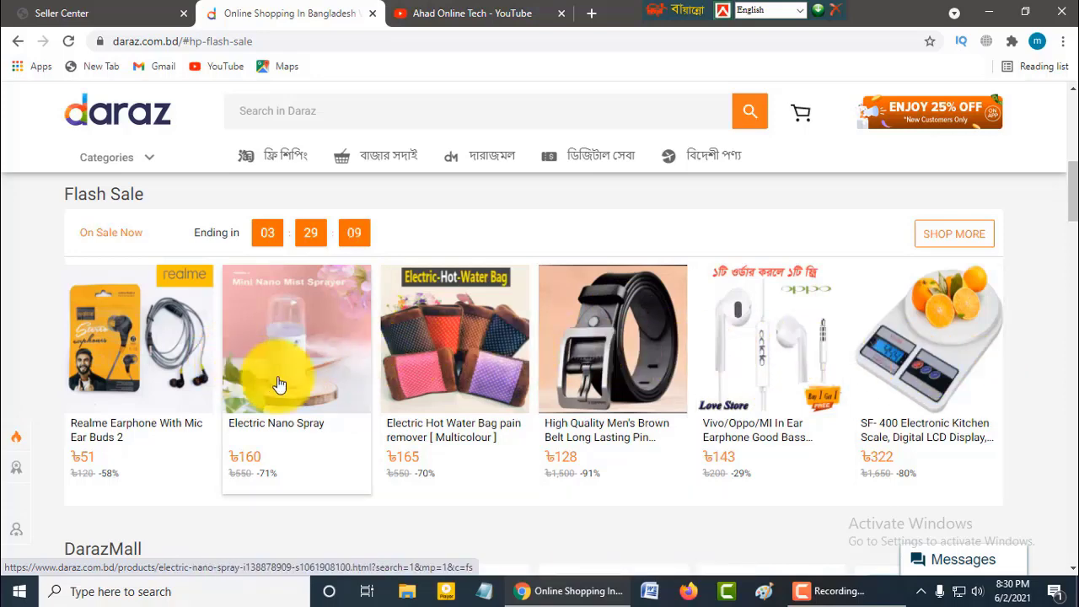
{"action": "scroll", "coordinate": [802, 463], "scroll_direction": "down", "scroll_amount": 2}
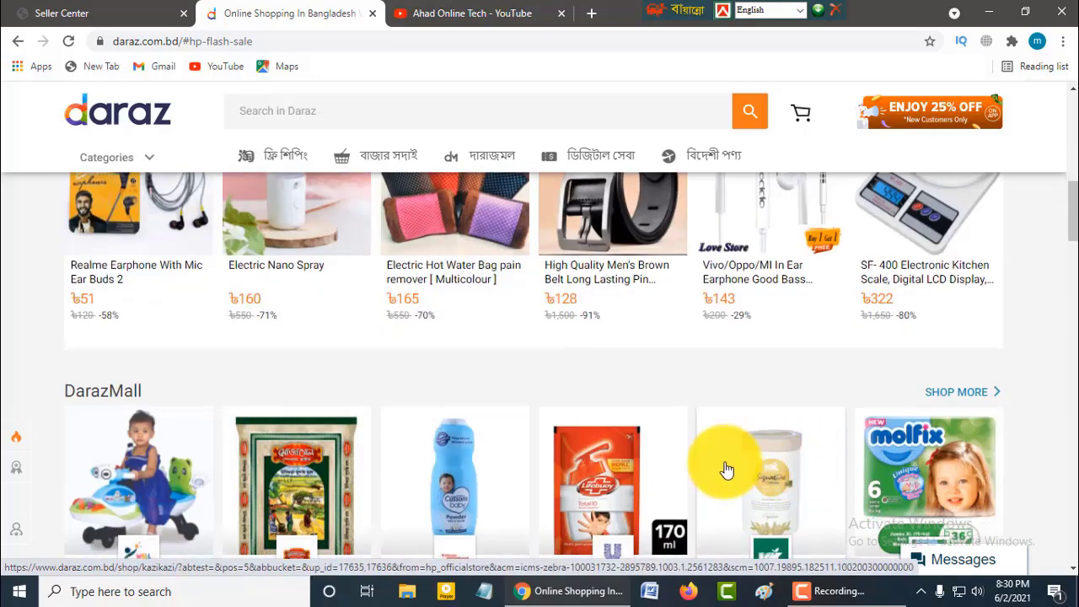
{"action": "scroll", "coordinate": [487, 435], "scroll_direction": "up", "scroll_amount": 3}
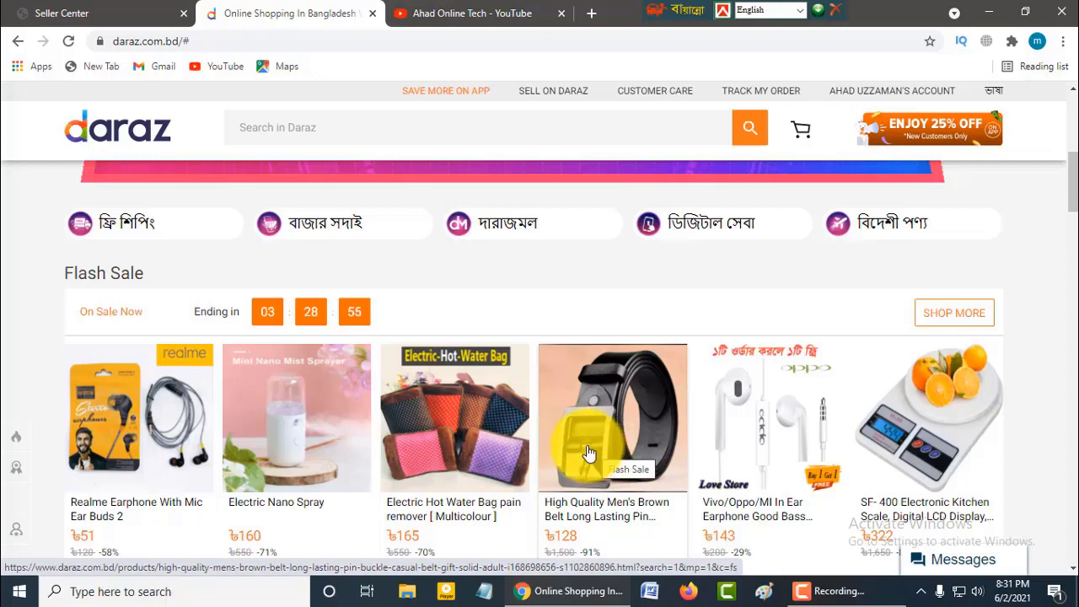
{"action": "scroll", "coordinate": [590, 451], "scroll_direction": "up", "scroll_amount": 5}
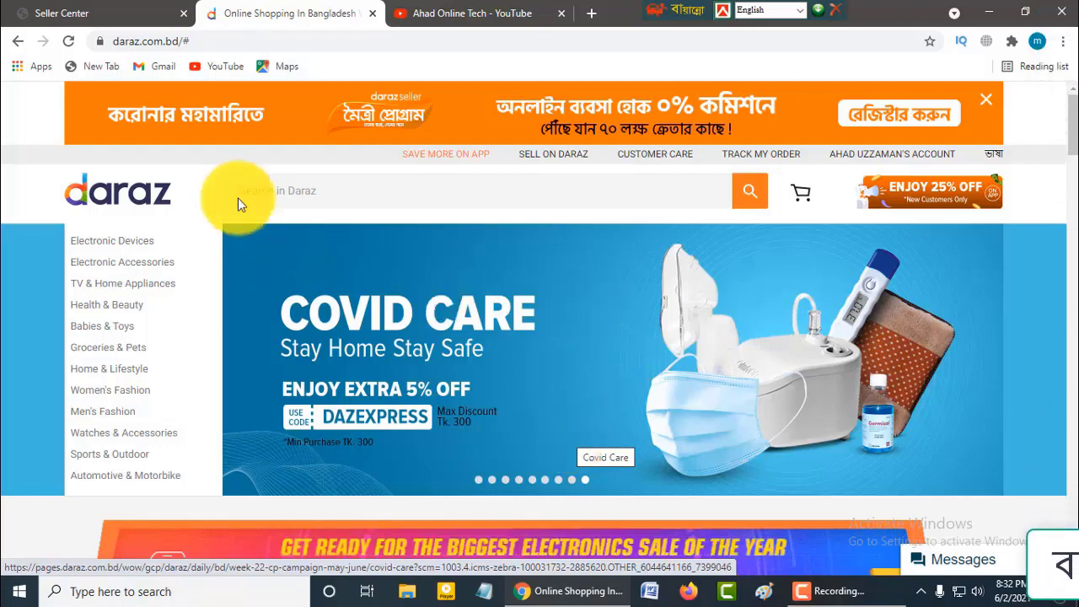
Switch to Gmail and open the "Welcome to Daraz" email from Daraz BD in the inbox.
{"action": "left_click", "coordinate": [165, 68]}
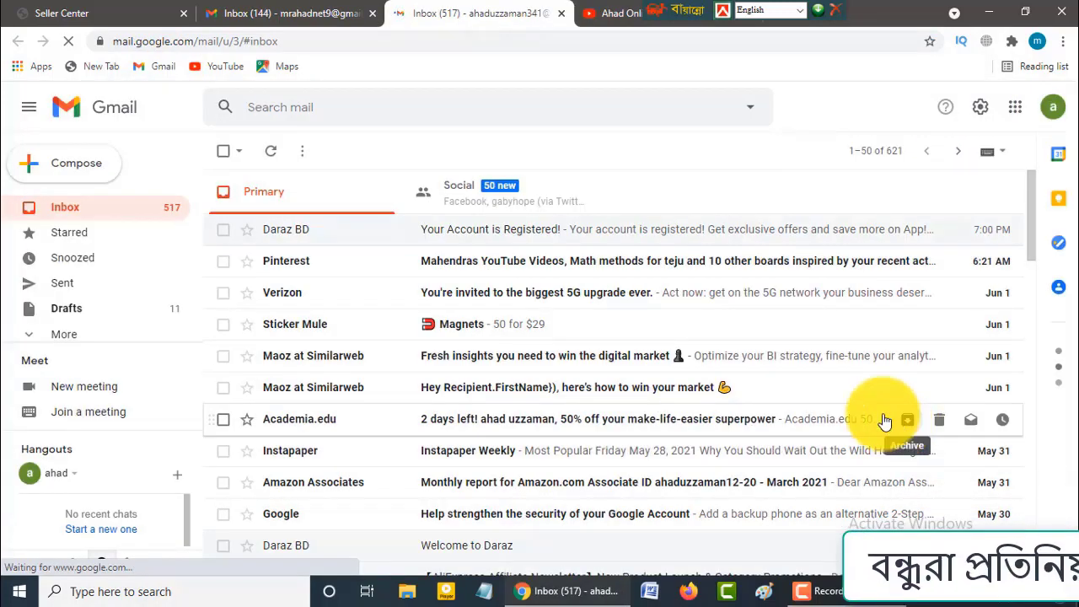
{"action": "scroll", "coordinate": [527, 442], "scroll_direction": "down", "scroll_amount": 1}
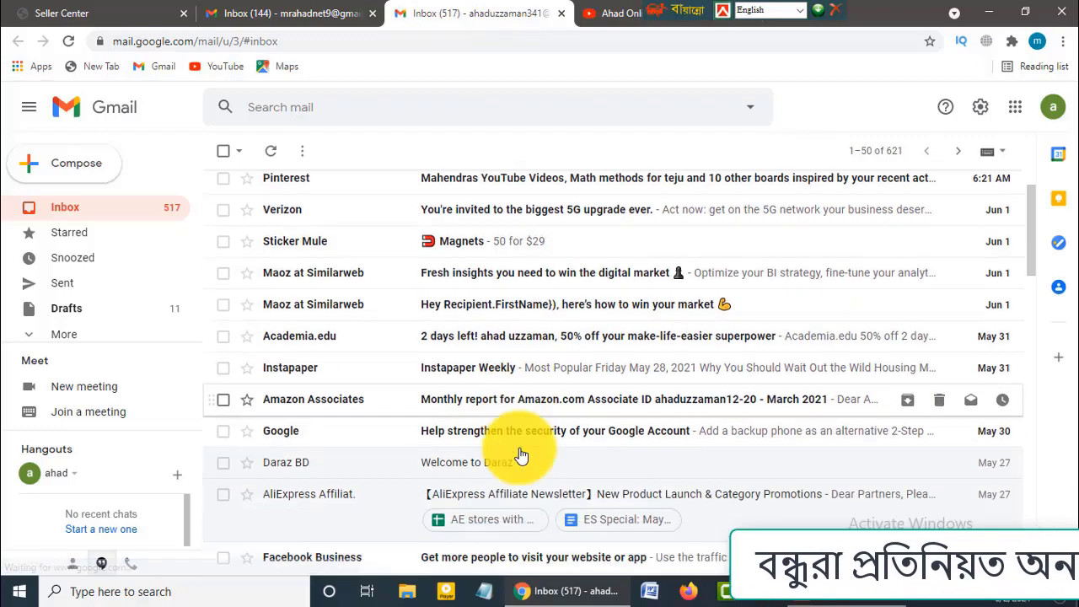
{"action": "scroll", "coordinate": [521, 455], "scroll_direction": "down", "scroll_amount": 1}
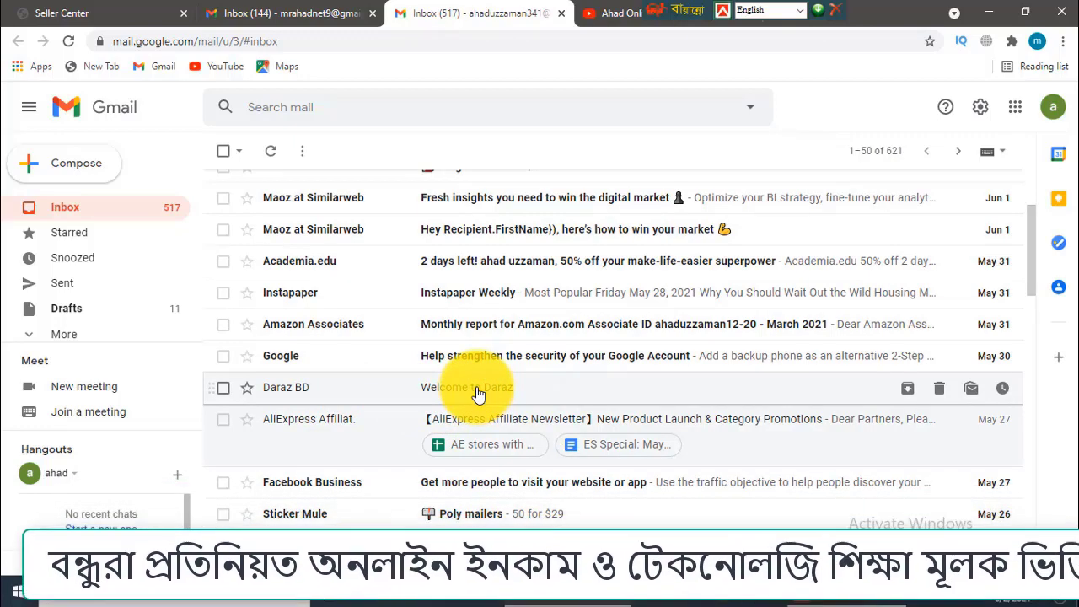
{"action": "left_click", "coordinate": [480, 389]}
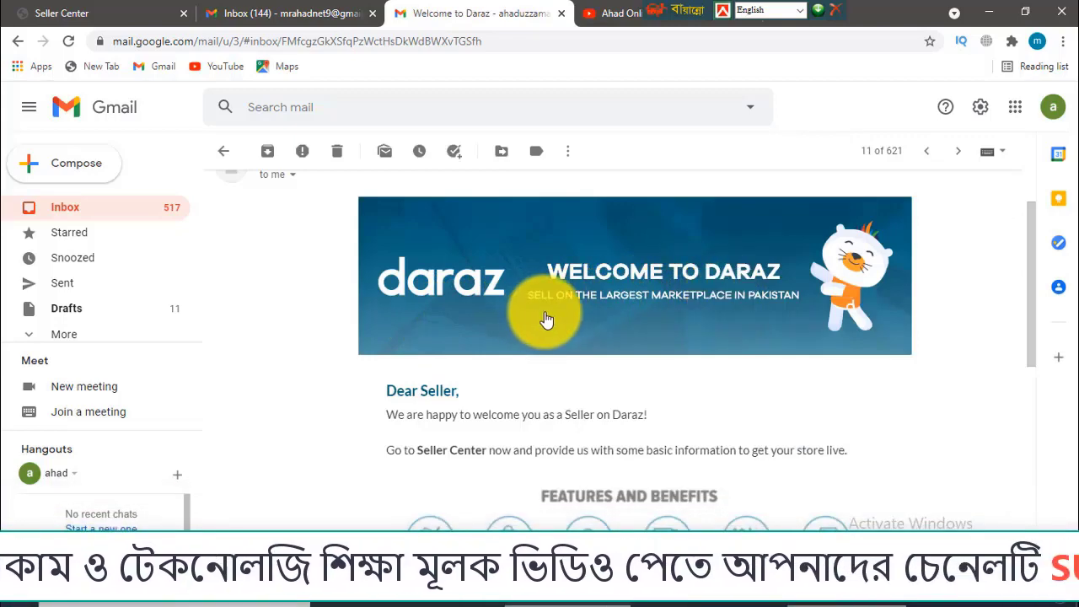
Go to the Daraz Seller Center from the welcome email and dismiss the referral commission announcement.
{"action": "scroll", "coordinate": [546, 317], "scroll_direction": "down", "scroll_amount": 2}
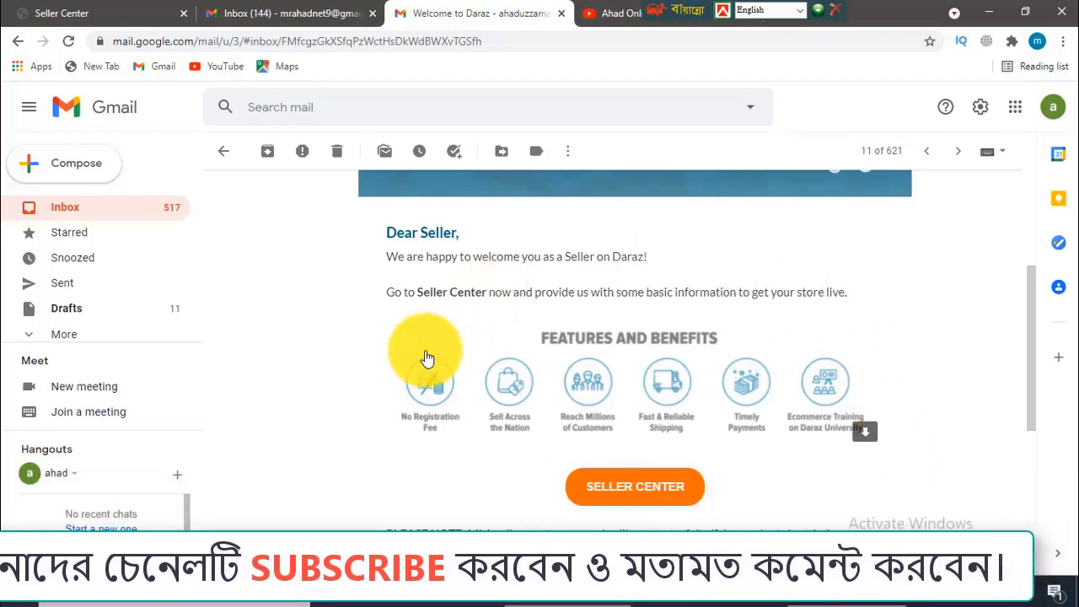
{"action": "left_click", "coordinate": [629, 489]}
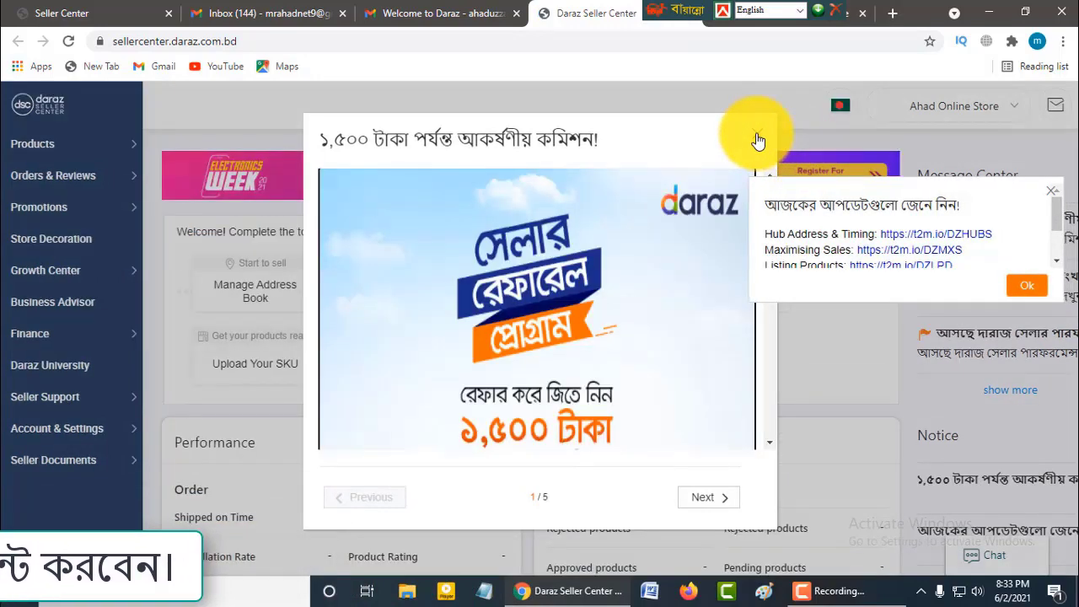
{"action": "left_click", "coordinate": [758, 137]}
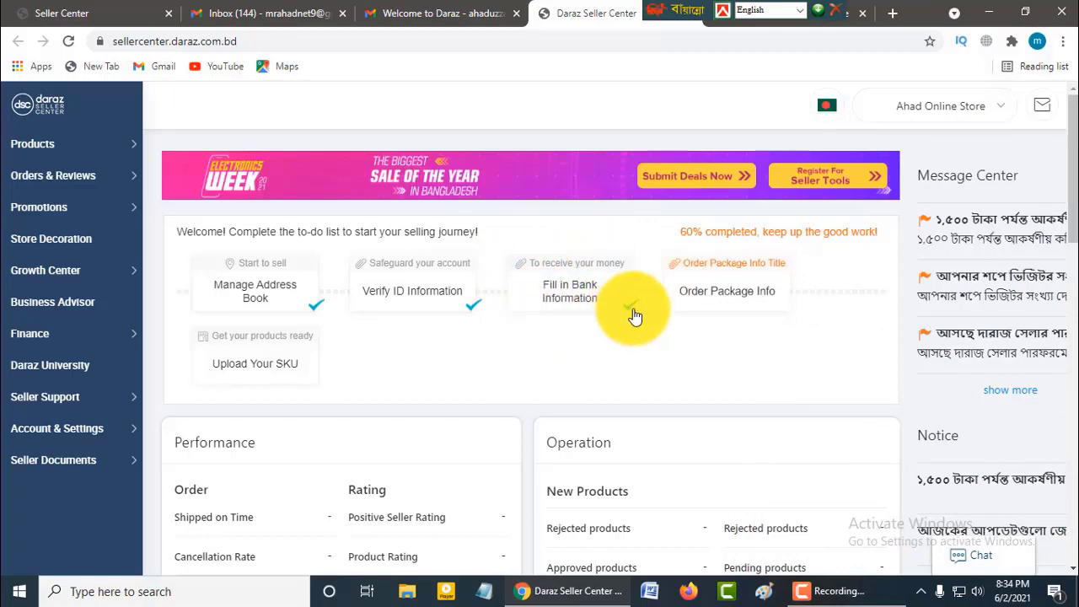
Examine the seller dashboard's Performance metrics for orders and ratings and its Operation section with pending orders.
{"action": "scroll", "coordinate": [322, 452], "scroll_direction": "down", "scroll_amount": 1}
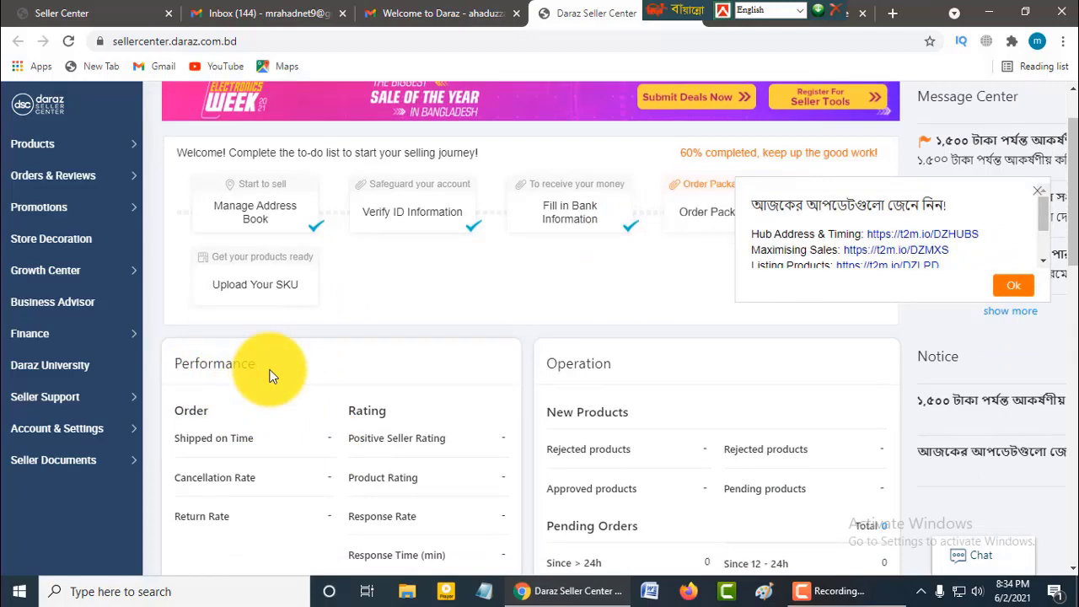
{"action": "mouse_move", "coordinate": [202, 458]}
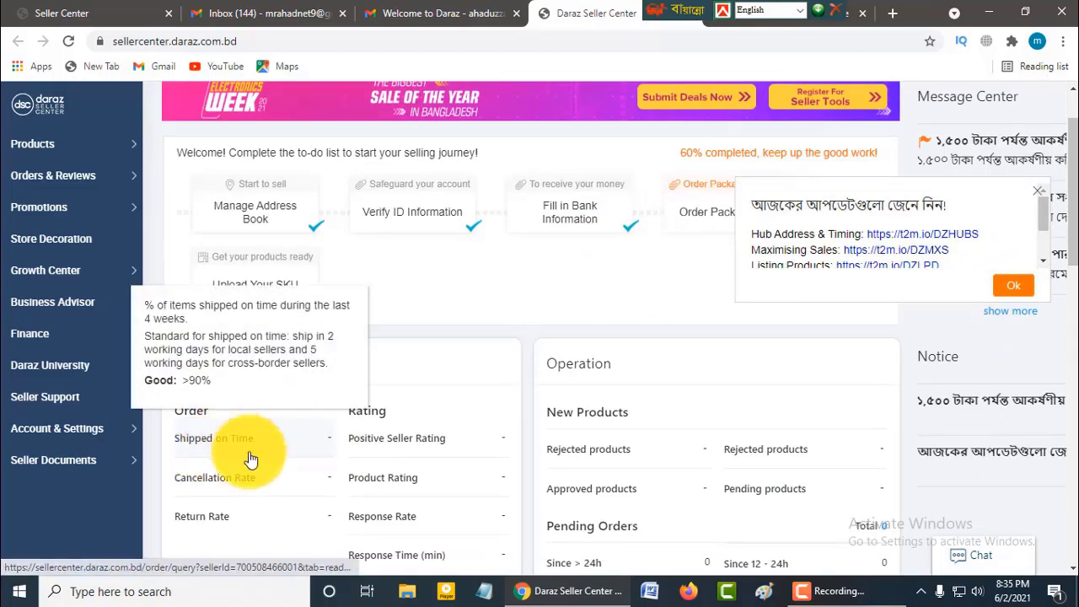
{"action": "scroll", "coordinate": [249, 459], "scroll_direction": "down", "scroll_amount": 1}
{"action": "mouse_move", "coordinate": [362, 373]}
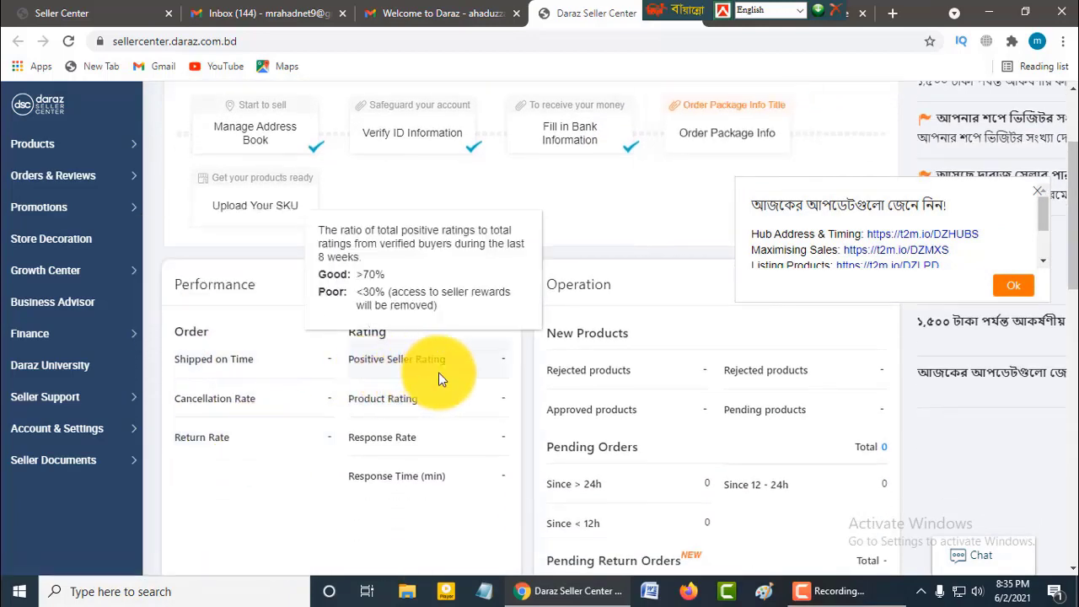
{"action": "mouse_move", "coordinate": [238, 416]}
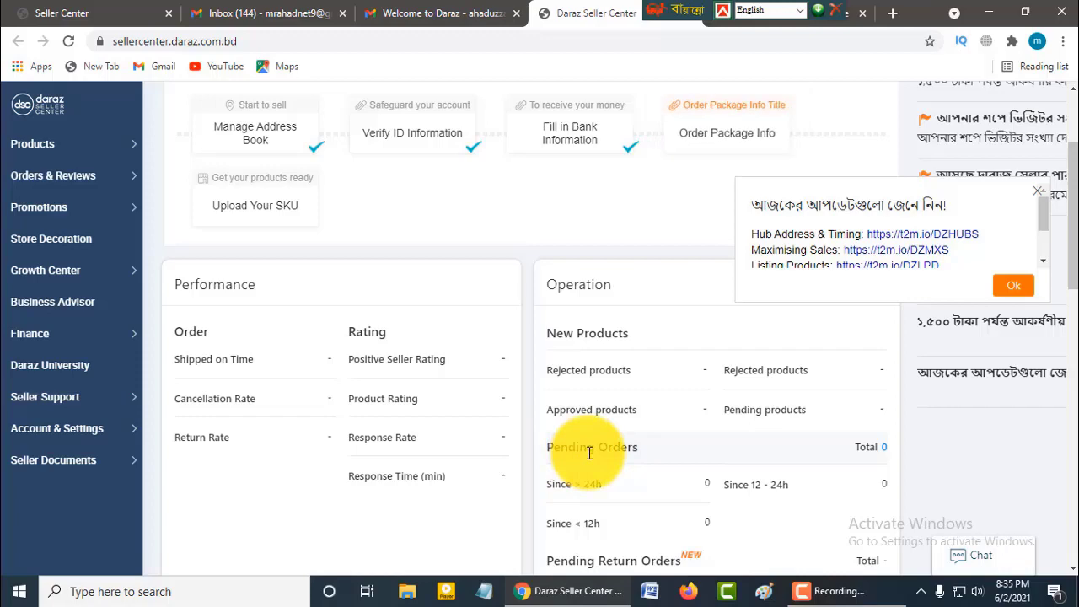
{"action": "scroll", "coordinate": [597, 454], "scroll_direction": "down", "scroll_amount": 3}
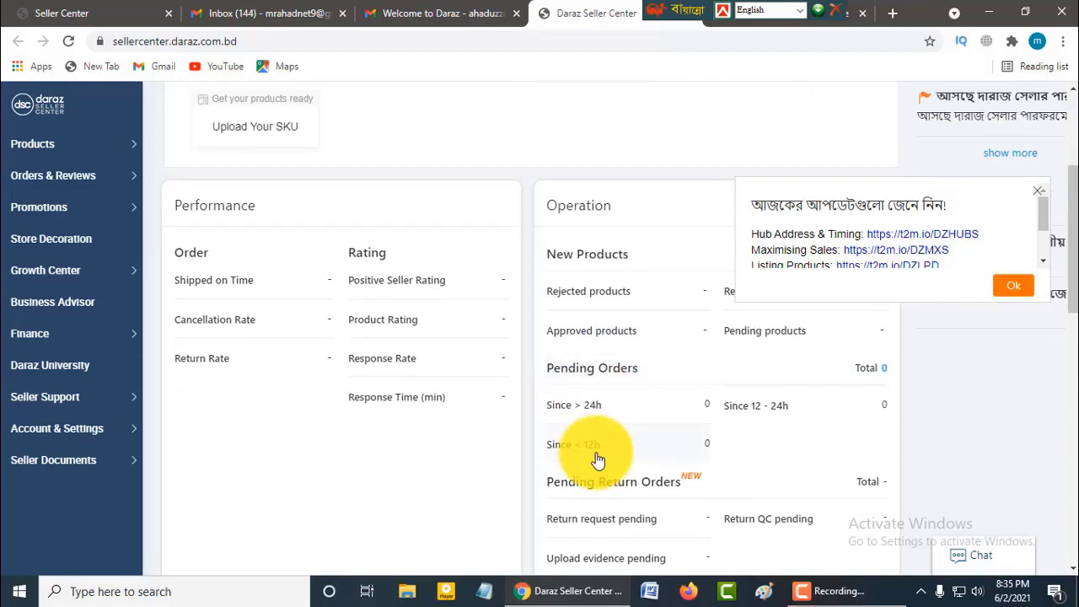
Examine the dashboard's Campaign Events and the Seller Picks and Chat statistics, including page views and total sales.
{"action": "scroll", "coordinate": [597, 462], "scroll_direction": "down", "scroll_amount": 4}
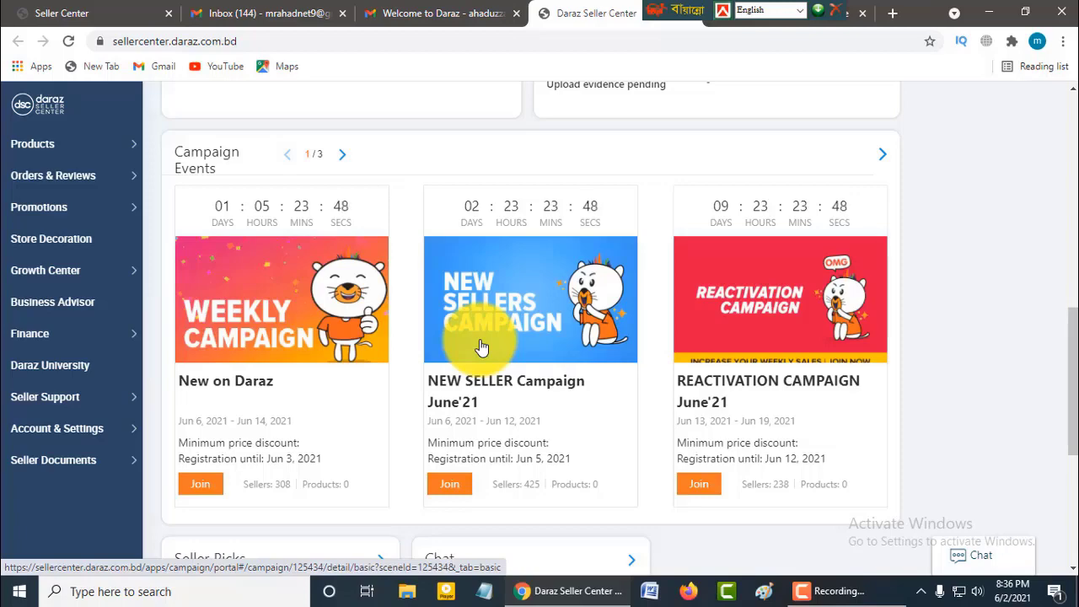
{"action": "scroll", "coordinate": [481, 347], "scroll_direction": "down", "scroll_amount": 4}
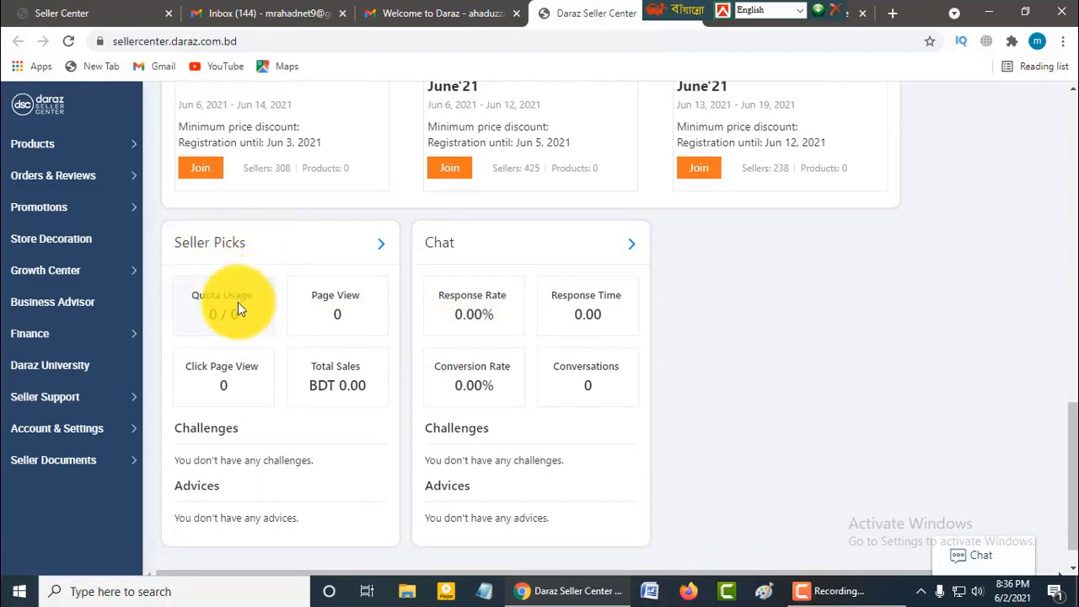
{"action": "mouse_move", "coordinate": [240, 303]}
{"action": "mouse_move", "coordinate": [329, 306]}
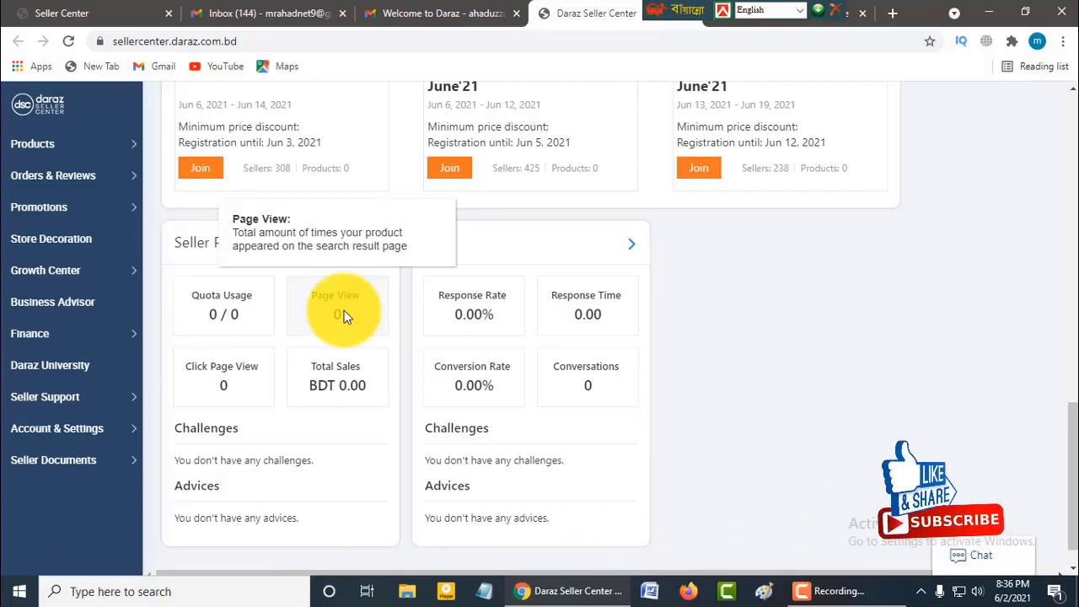
{"action": "mouse_move", "coordinate": [489, 323]}
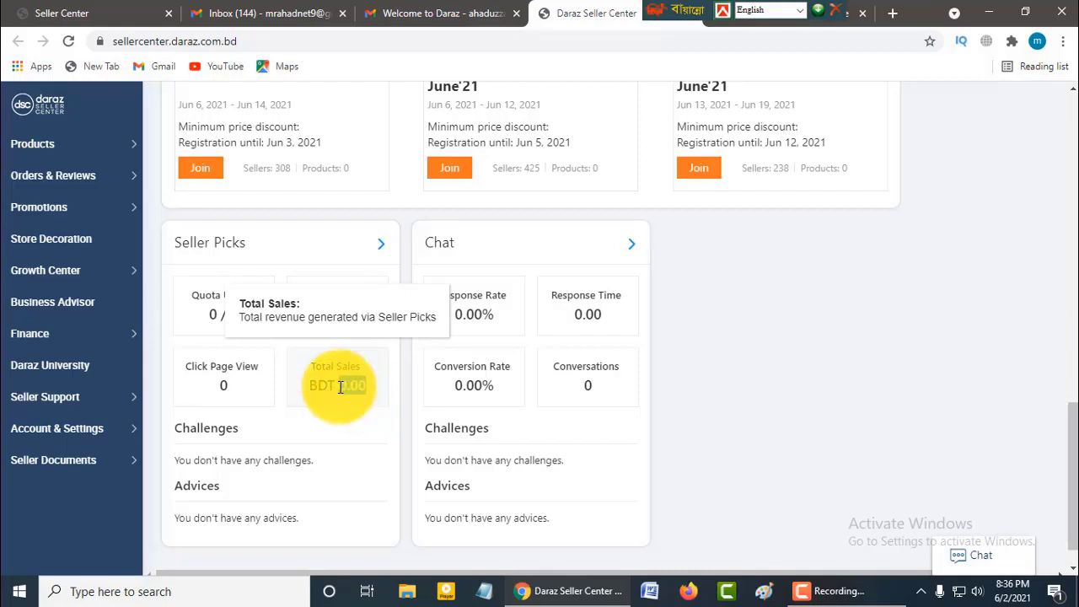
{"action": "scroll", "coordinate": [312, 386], "scroll_direction": "down", "scroll_amount": 1}
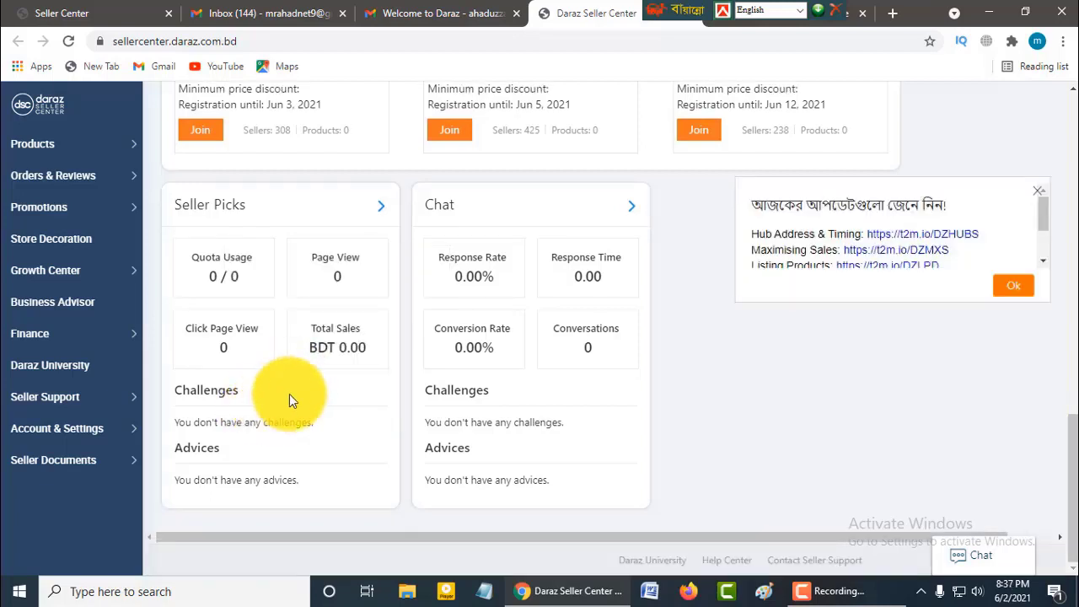
{"action": "scroll", "coordinate": [300, 392], "scroll_direction": "up", "scroll_amount": 1}
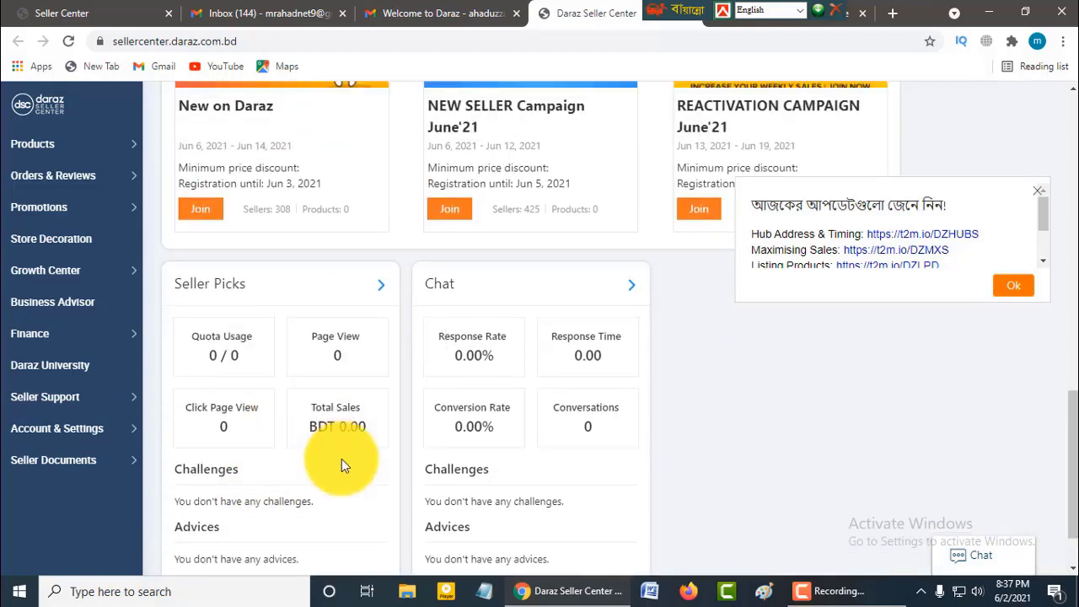
Open the seller account's Profile page and review the commission fees for the product categories.
{"action": "mouse_move", "coordinate": [32, 436]}
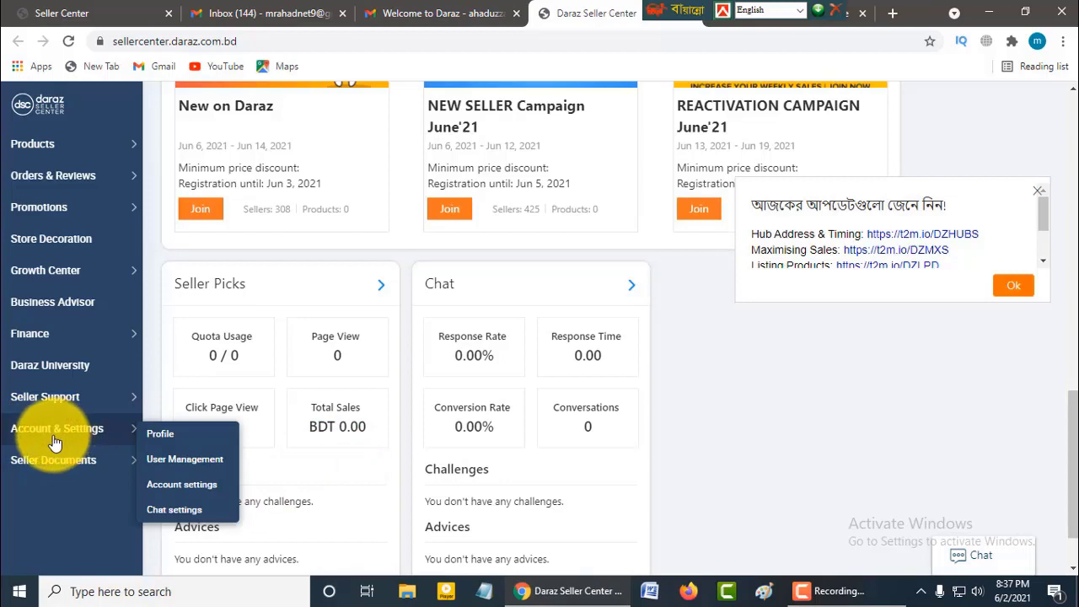
{"action": "left_click", "coordinate": [169, 437]}
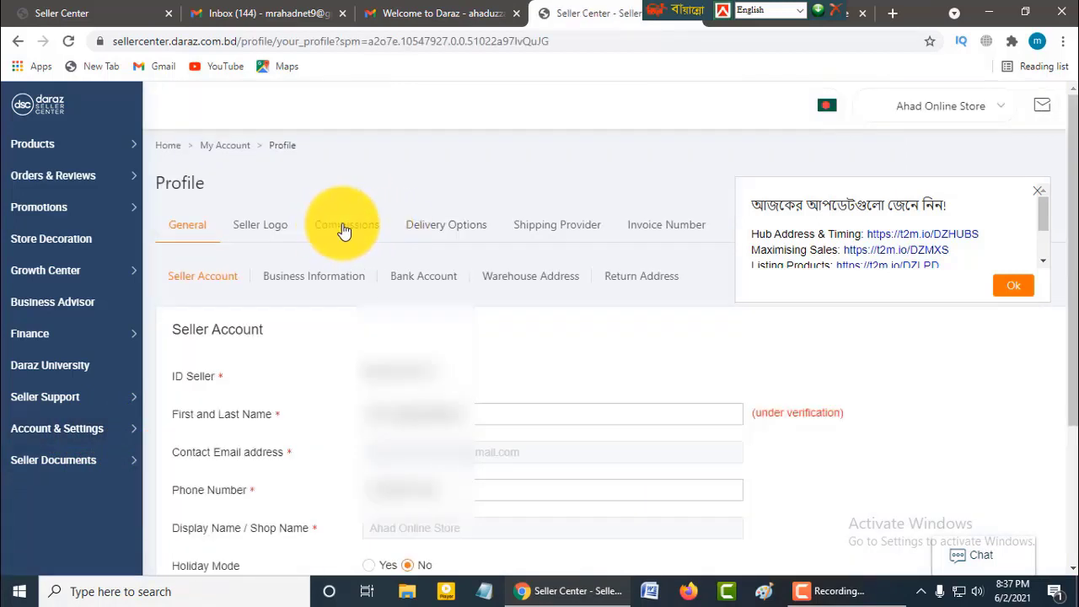
{"action": "left_click", "coordinate": [344, 226]}
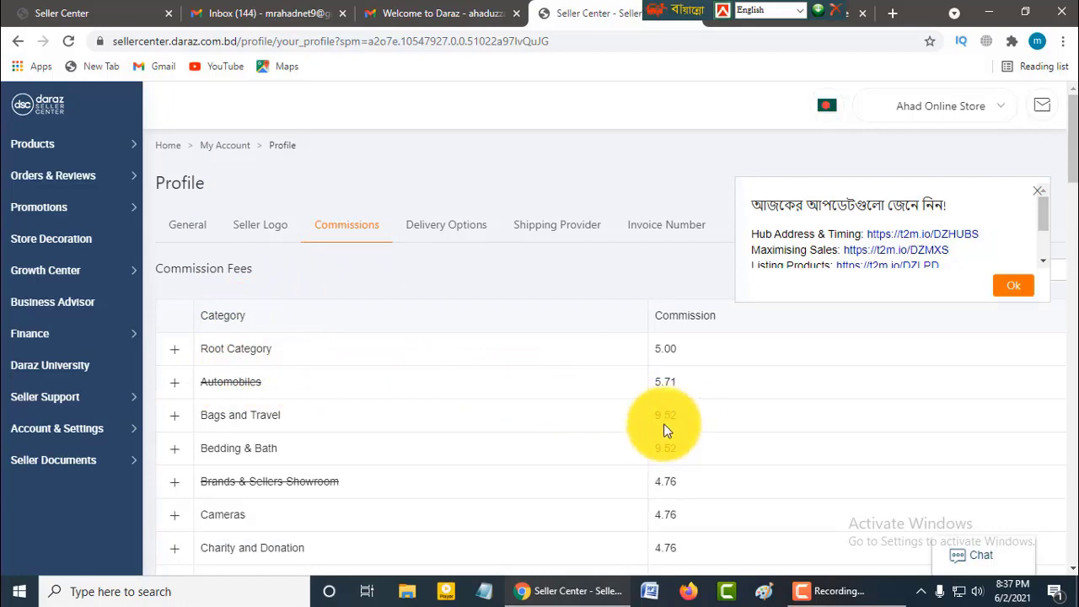
{"action": "scroll", "coordinate": [664, 423], "scroll_direction": "down", "scroll_amount": 4}
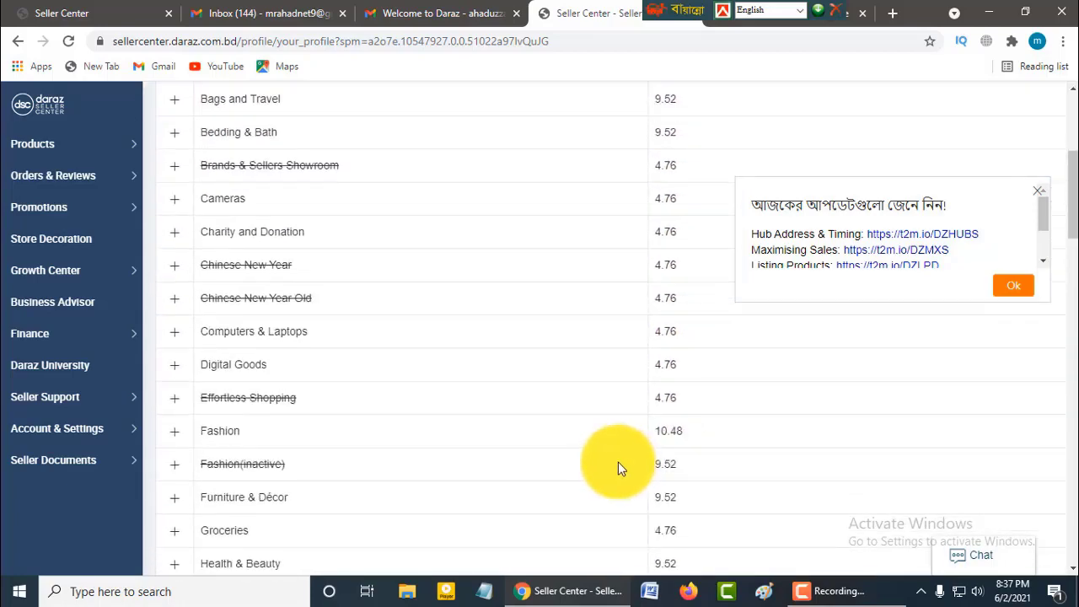
{"action": "scroll", "coordinate": [616, 462], "scroll_direction": "down", "scroll_amount": 5}
{"action": "scroll", "coordinate": [616, 469], "scroll_direction": "down", "scroll_amount": 1}
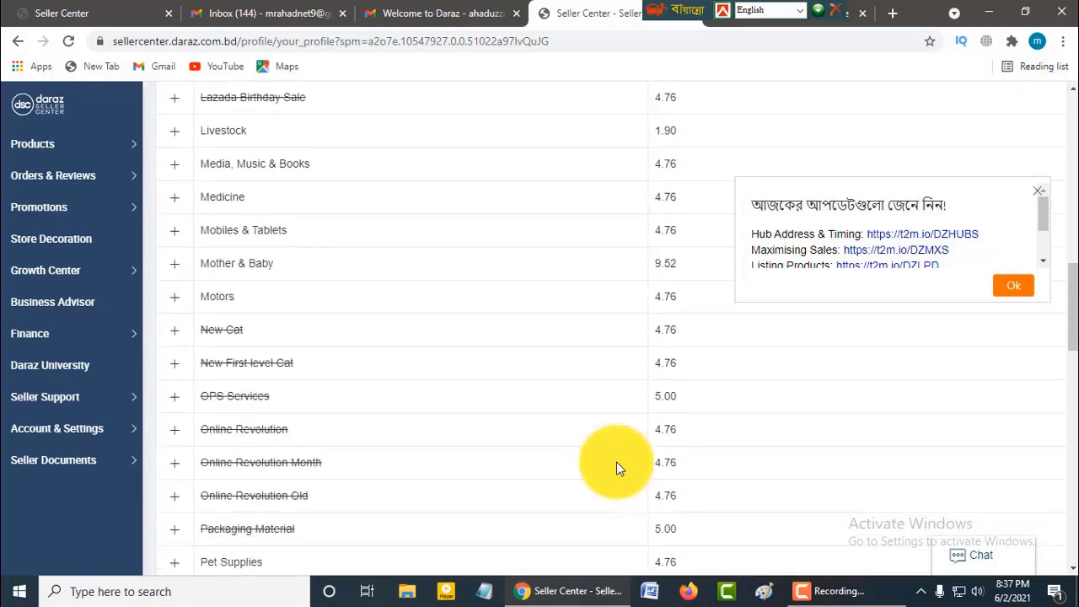
{"action": "scroll", "coordinate": [616, 469], "scroll_direction": "up", "scroll_amount": 4}
{"action": "scroll", "coordinate": [617, 461], "scroll_direction": "up", "scroll_amount": 10}
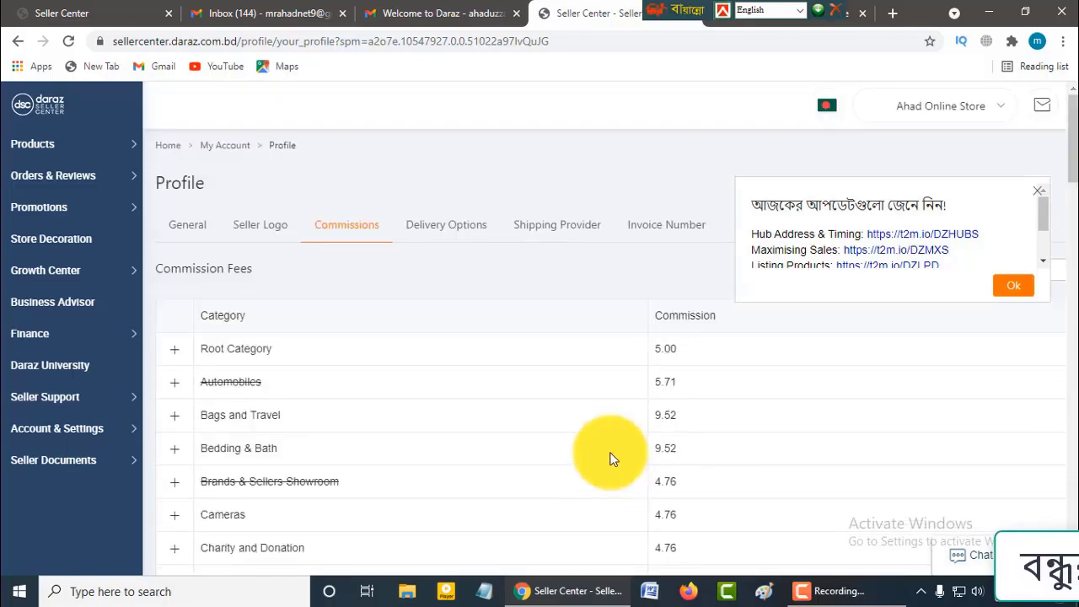
Review the general Seller Account details in the profile, and view the store's current seller logo.
{"action": "left_click", "coordinate": [189, 235]}
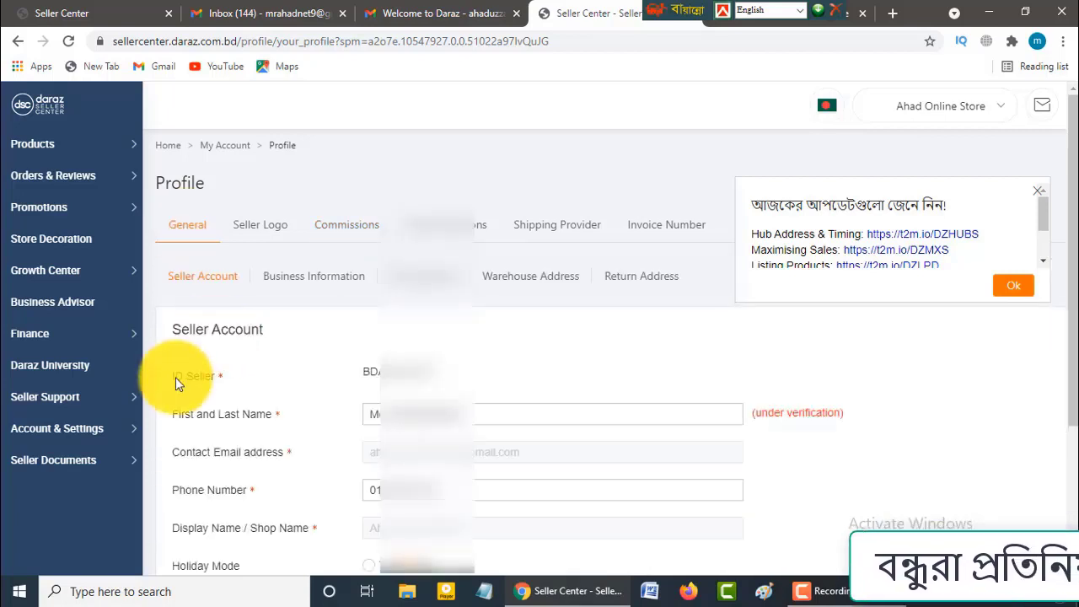
{"action": "left_click_drag", "start_coordinate": [361, 372], "coordinate": [425, 371]}
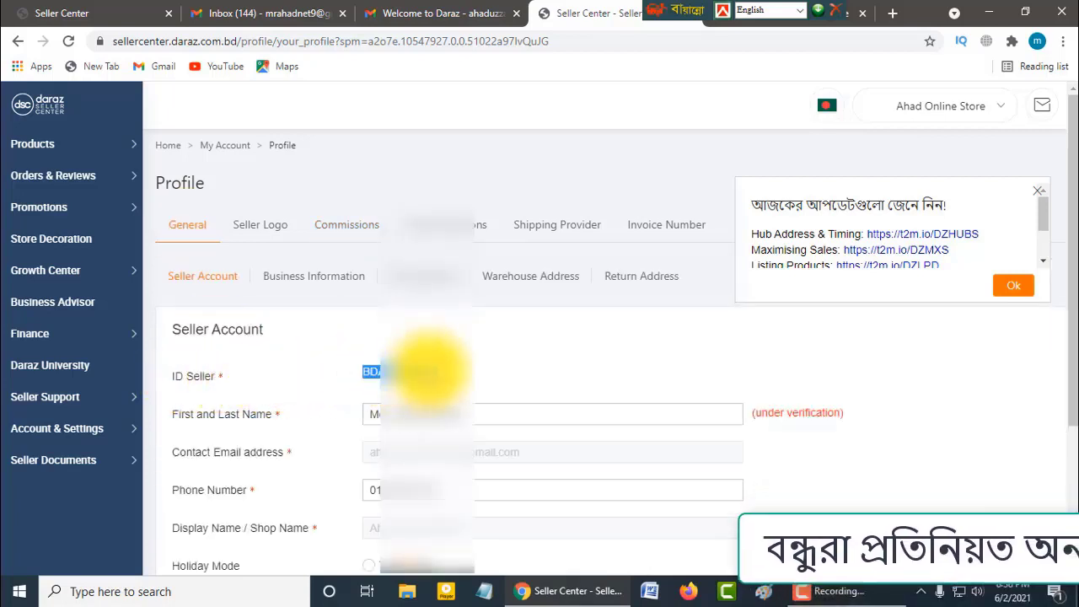
{"action": "scroll", "coordinate": [423, 354], "scroll_direction": "down", "scroll_amount": 1}
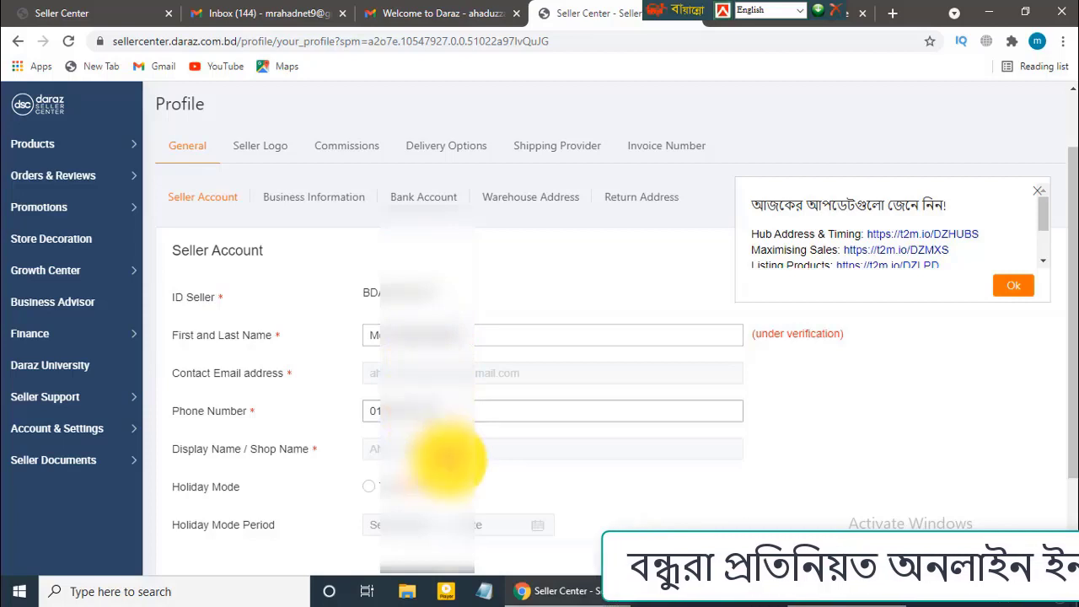
{"action": "scroll", "coordinate": [445, 462], "scroll_direction": "down", "scroll_amount": 1}
{"action": "scroll", "coordinate": [419, 458], "scroll_direction": "up", "scroll_amount": 3}
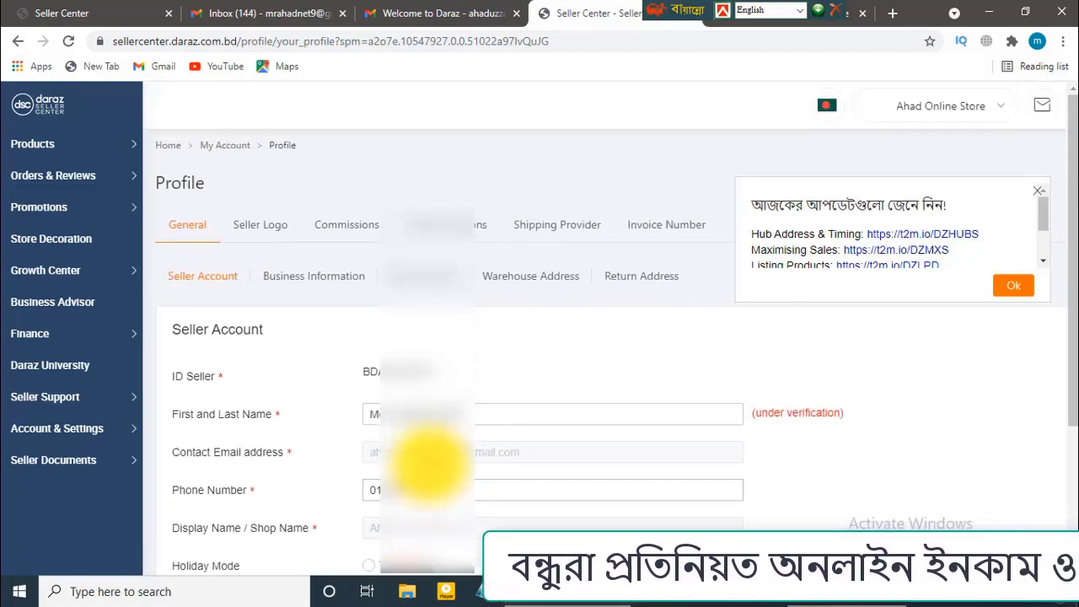
{"action": "left_click", "coordinate": [261, 228]}
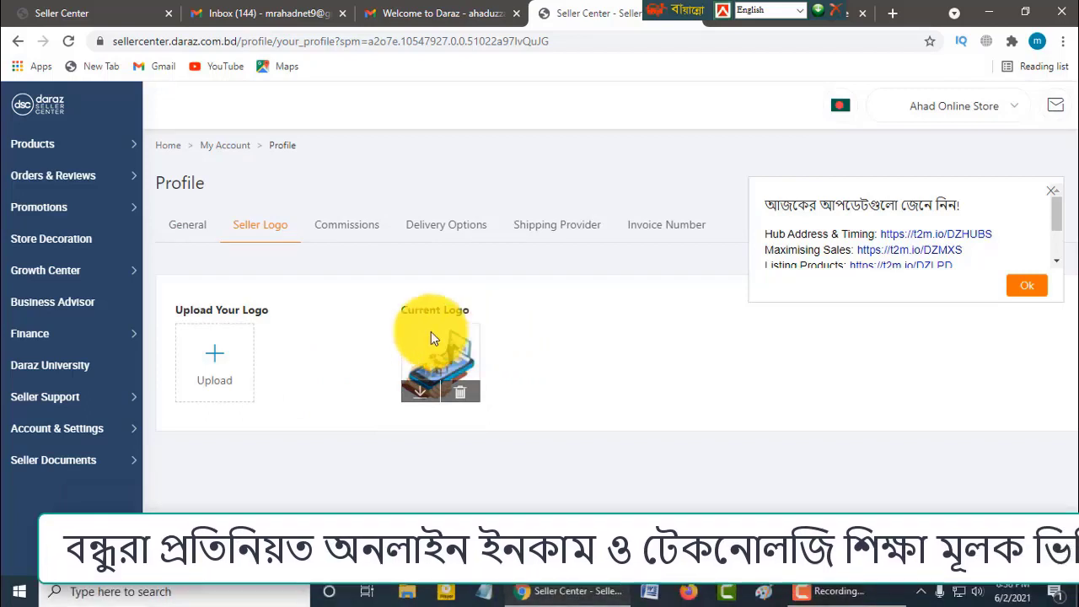
Review the profile's Delivery Options and Shipping Provider settings, including the shipment request history.
{"action": "left_click", "coordinate": [187, 227]}
{"action": "left_click", "coordinate": [445, 227]}
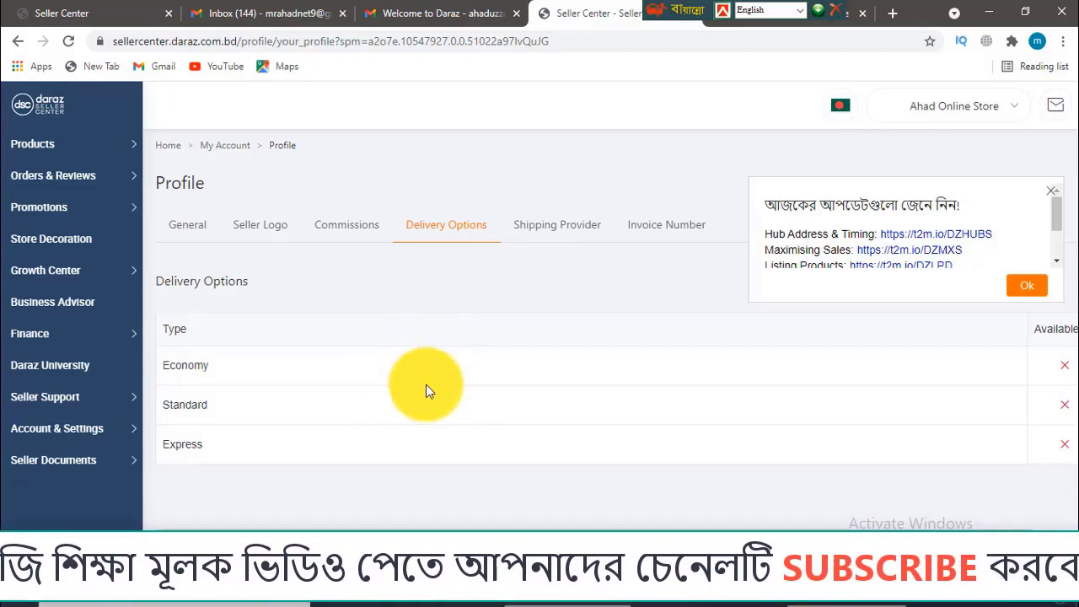
{"action": "left_click", "coordinate": [557, 226]}
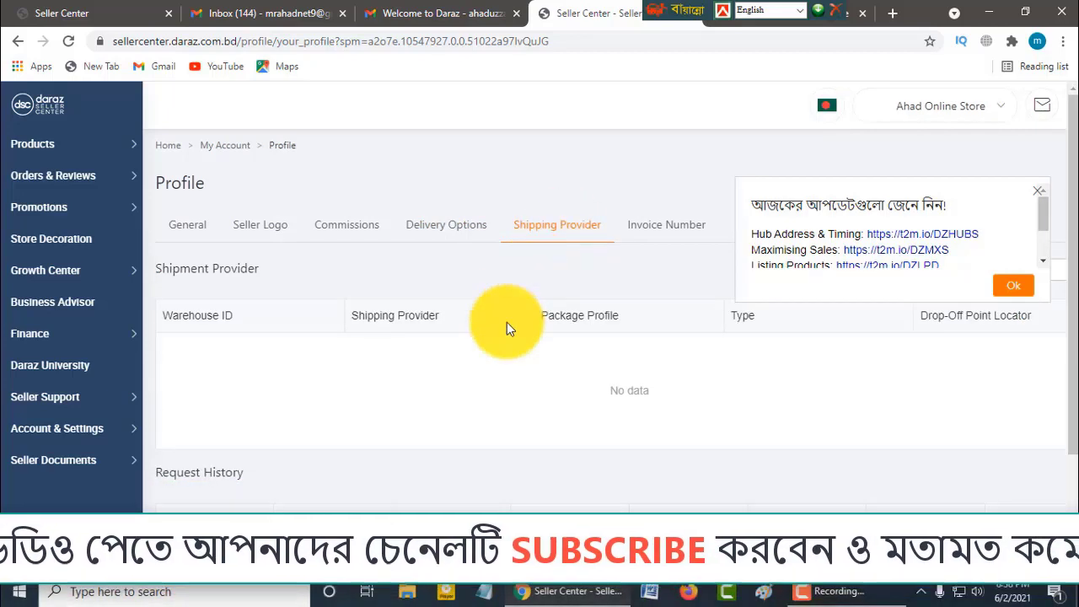
{"action": "scroll", "coordinate": [466, 449], "scroll_direction": "down", "scroll_amount": 2}
{"action": "scroll", "coordinate": [467, 451], "scroll_direction": "up", "scroll_amount": 2}
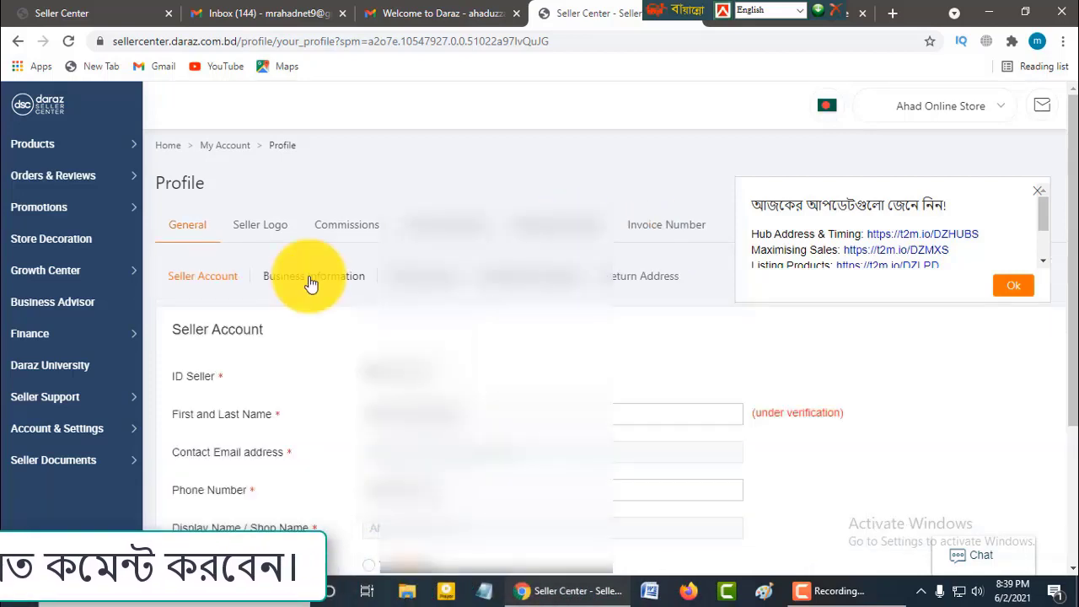
Open the Business Information section of the general profile and review its owner, address and identity document fields.
{"action": "left_click", "coordinate": [311, 278]}
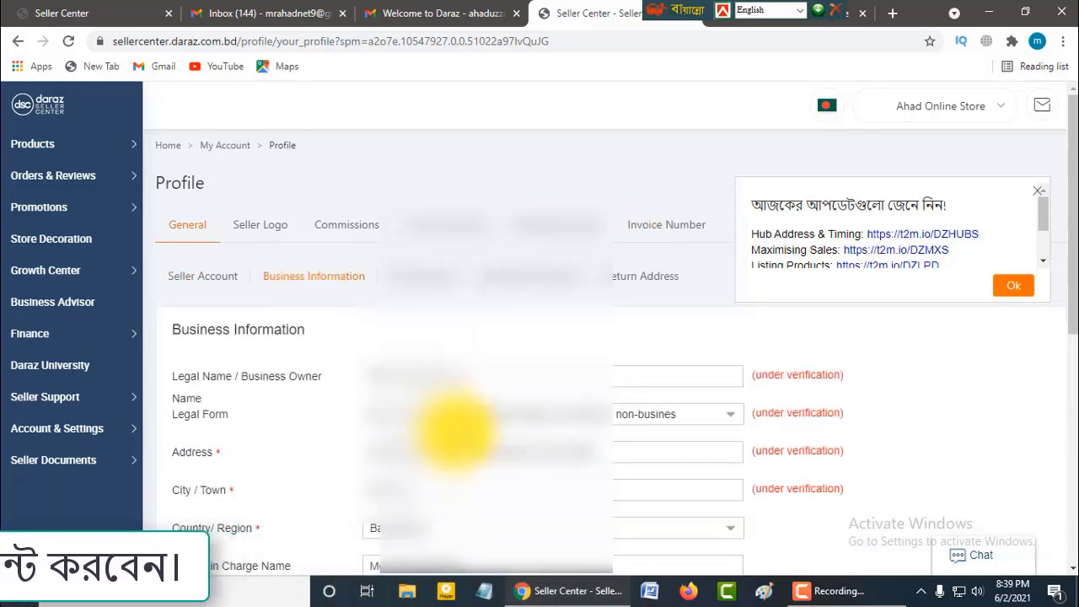
{"action": "scroll", "coordinate": [455, 434], "scroll_direction": "down", "scroll_amount": 2}
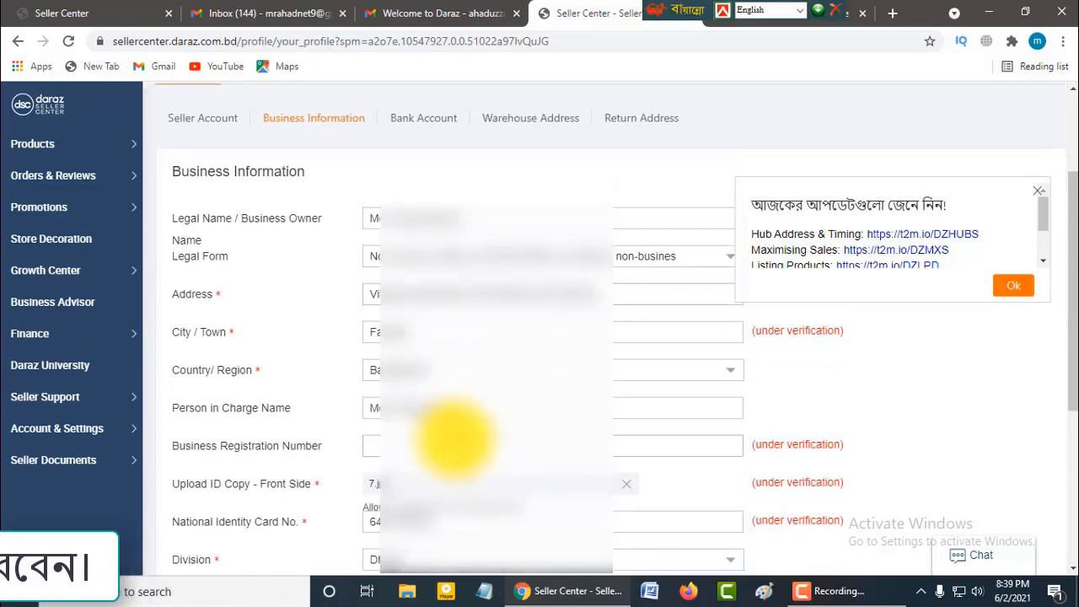
{"action": "scroll", "coordinate": [456, 440], "scroll_direction": "up", "scroll_amount": 2}
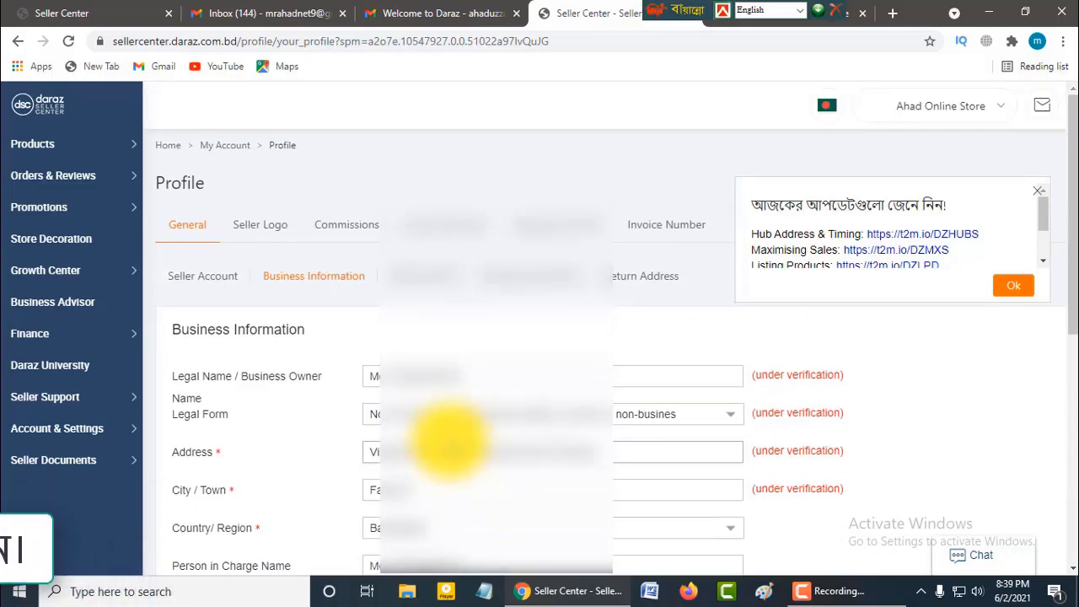
{"action": "scroll", "coordinate": [473, 459], "scroll_direction": "down", "scroll_amount": 3}
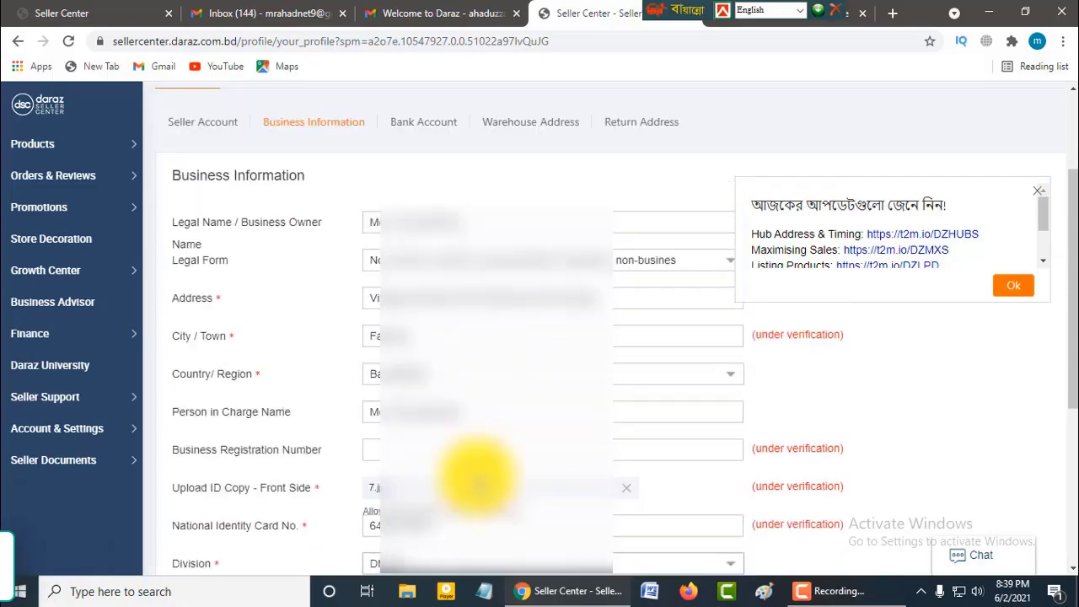
{"action": "scroll", "coordinate": [476, 476], "scroll_direction": "up", "scroll_amount": 3}
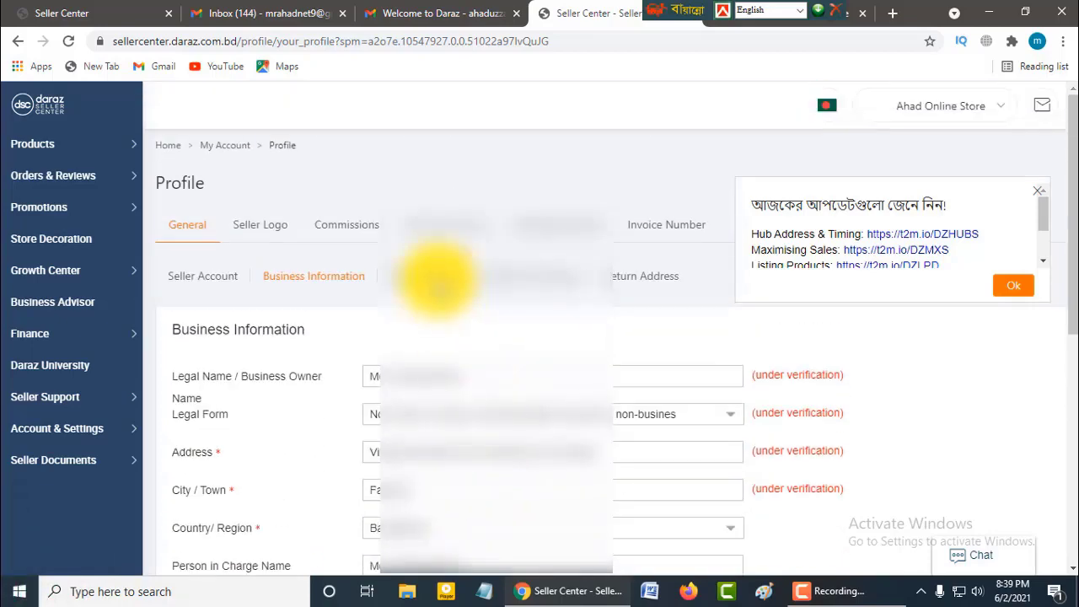
Open the Bank Account section of the general profile and review its account, bank, branch and cheque copy fields.
{"action": "left_click", "coordinate": [426, 276]}
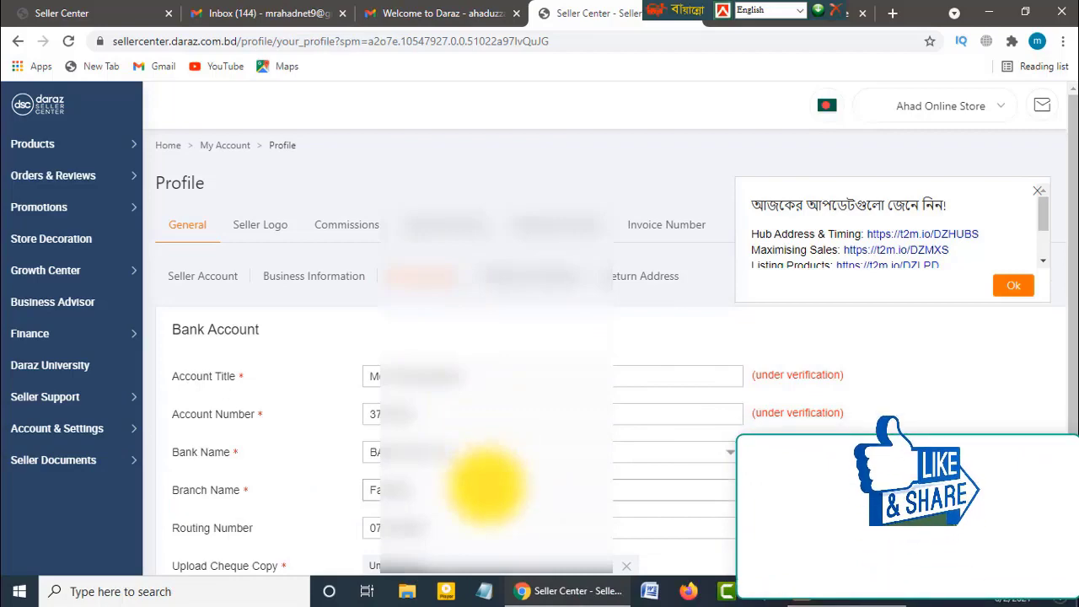
{"action": "scroll", "coordinate": [488, 485], "scroll_direction": "down", "scroll_amount": 2}
{"action": "scroll", "coordinate": [487, 485], "scroll_direction": "up", "scroll_amount": 2}
{"action": "scroll", "coordinate": [487, 487], "scroll_direction": "down", "scroll_amount": 1}
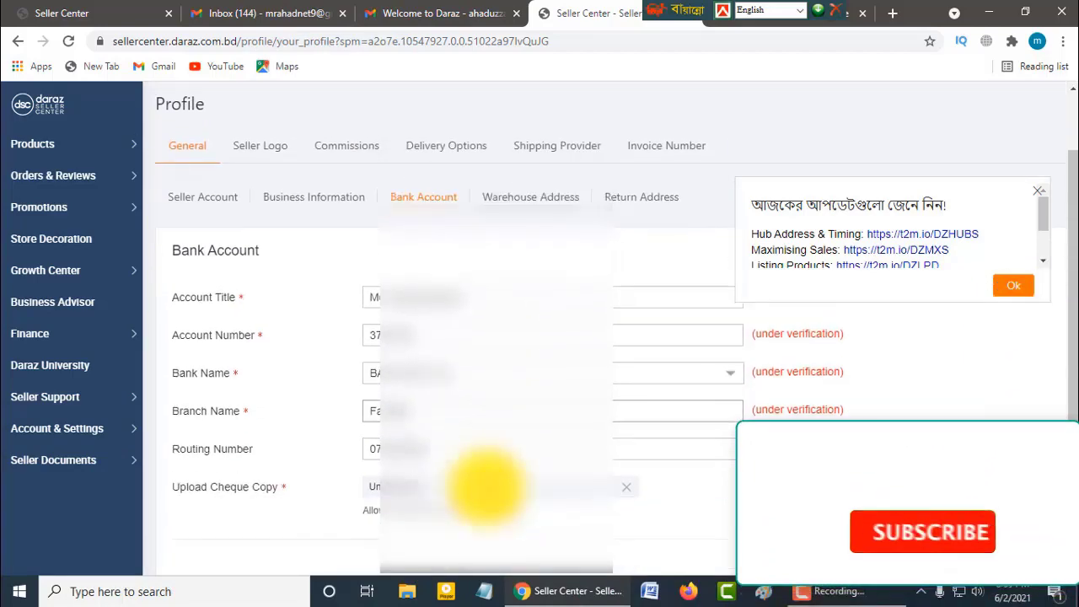
{"action": "scroll", "coordinate": [518, 270], "scroll_direction": "up", "scroll_amount": 1}
Review the Warehouse Address and Return Address sections, highlight the full return address, and go back to the warehouse address.
{"action": "left_click", "coordinate": [518, 275]}
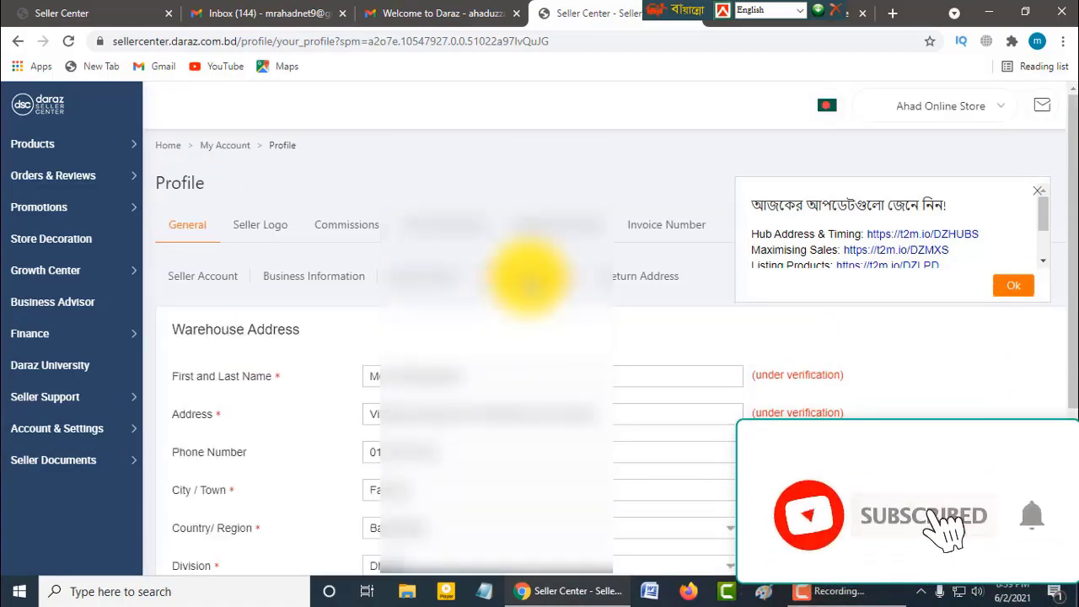
{"action": "left_click", "coordinate": [642, 274]}
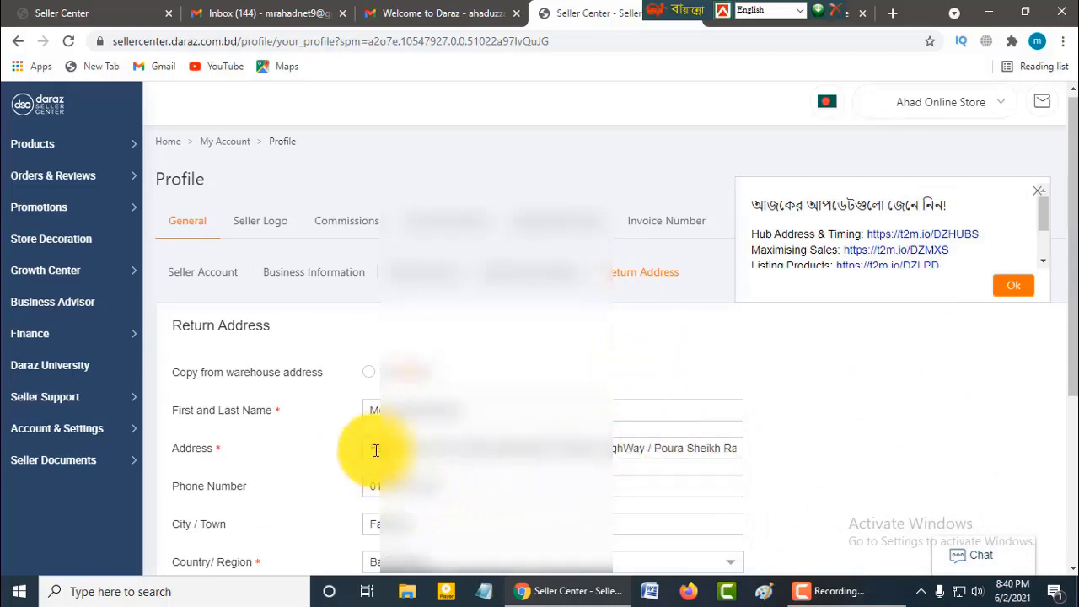
{"action": "left_click_drag", "start_coordinate": [372, 447], "coordinate": [734, 448]}
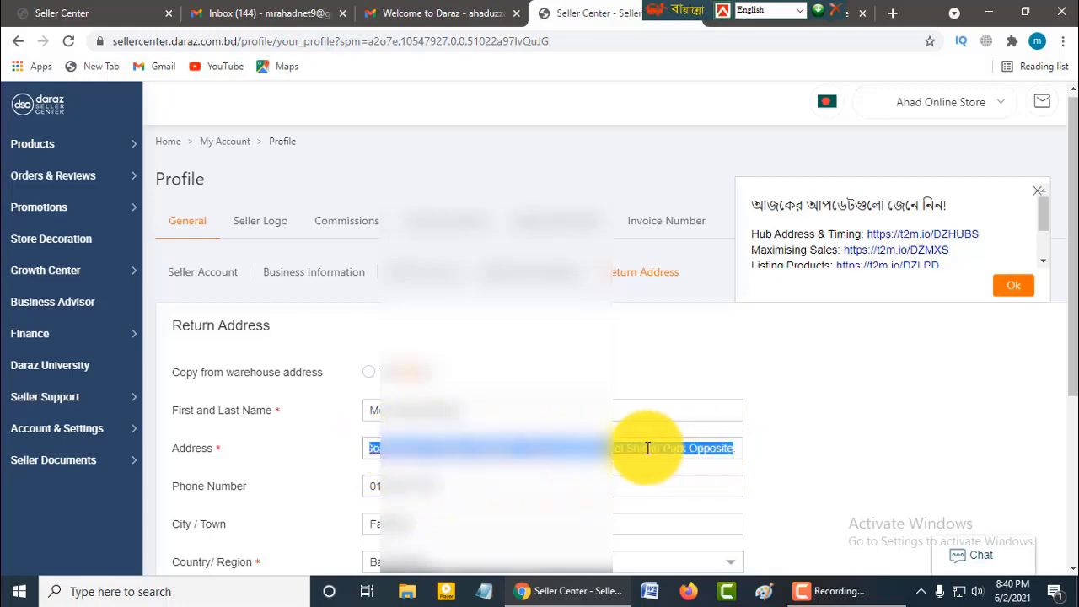
{"action": "left_click", "coordinate": [531, 271]}
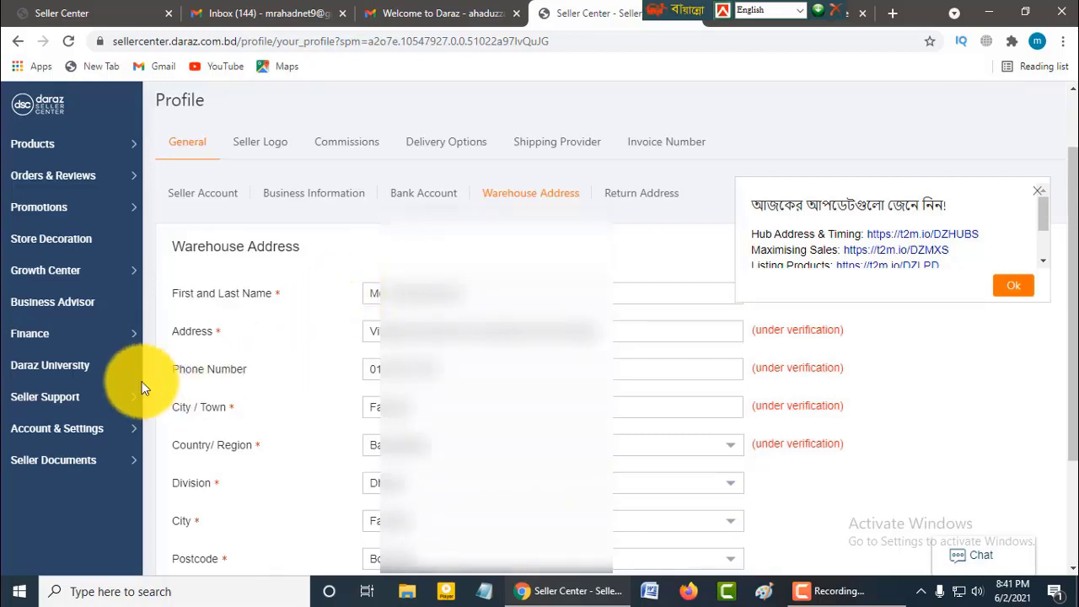
Show the Seller Support options.
{"action": "mouse_move", "coordinate": [38, 405]}
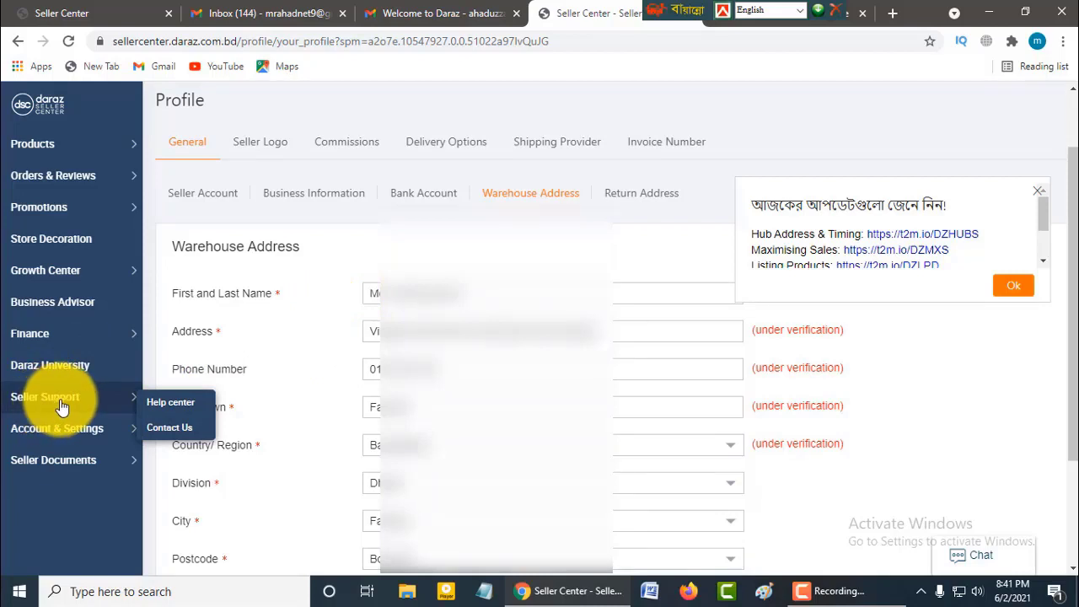